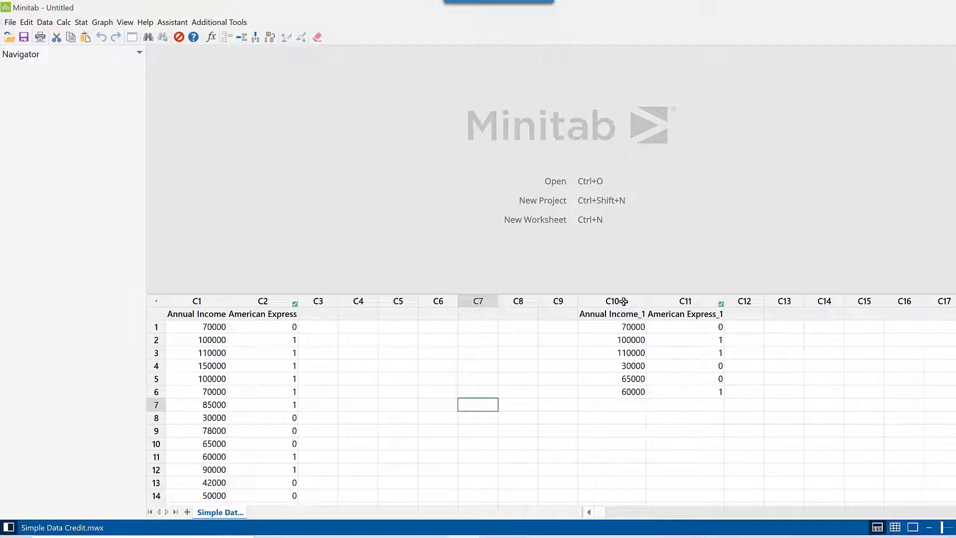
# - Select the C10–C11 data and the Annual Income and American Express columns, then clear the selections
pyautogui.moveTo(624, 301); pyautogui.dragTo(682, 306)
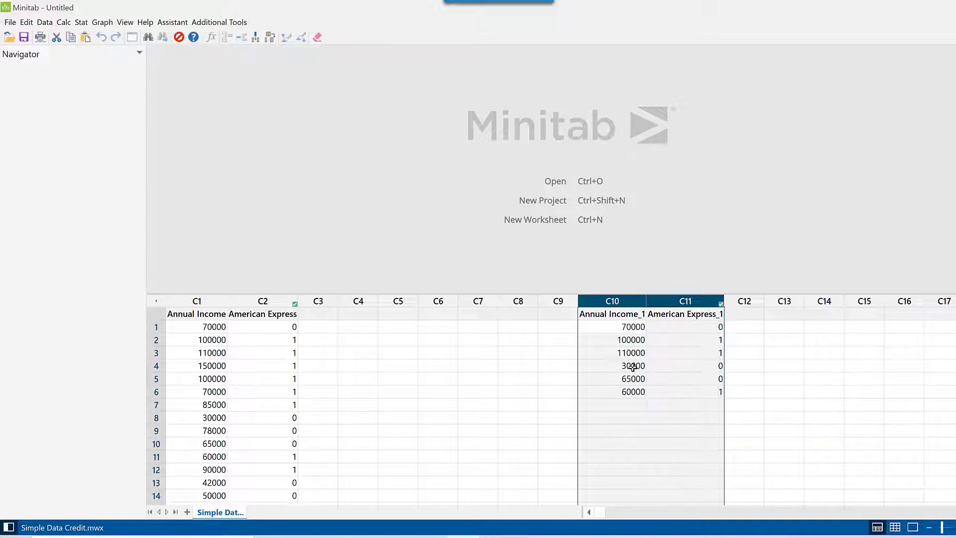
pyautogui.click(544, 374)
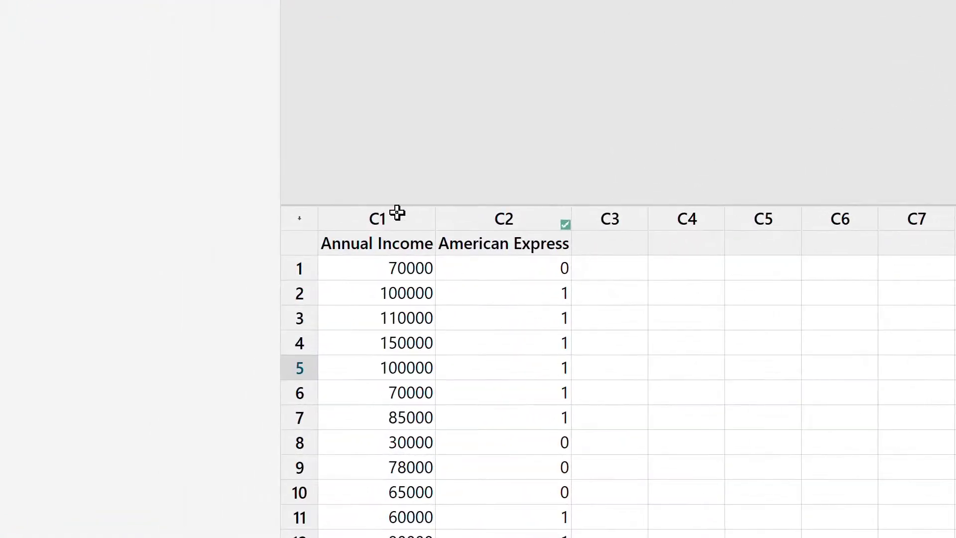
pyautogui.moveTo(363, 230); pyautogui.dragTo(523, 219)
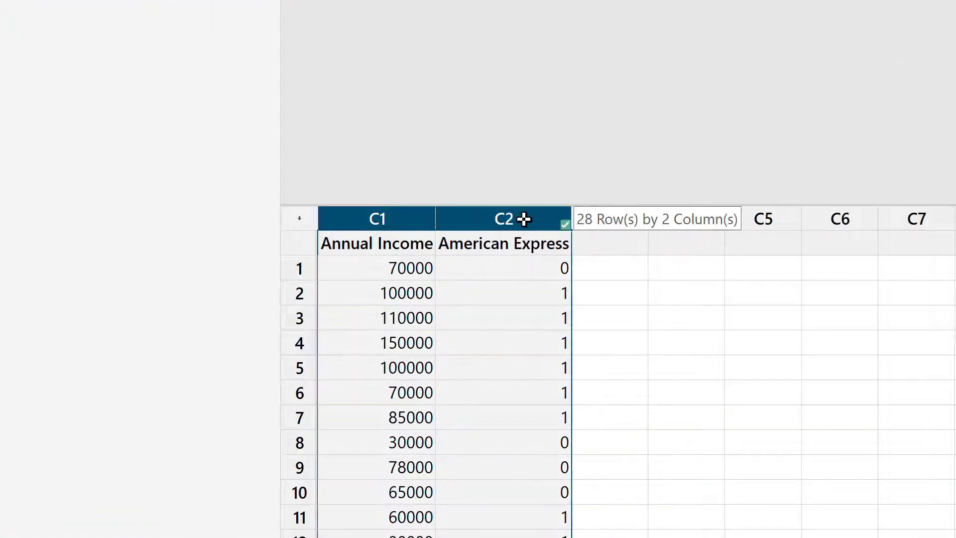
pyautogui.scroll(-6, 561, 401)
pyautogui.scroll(-1, 564, 407)
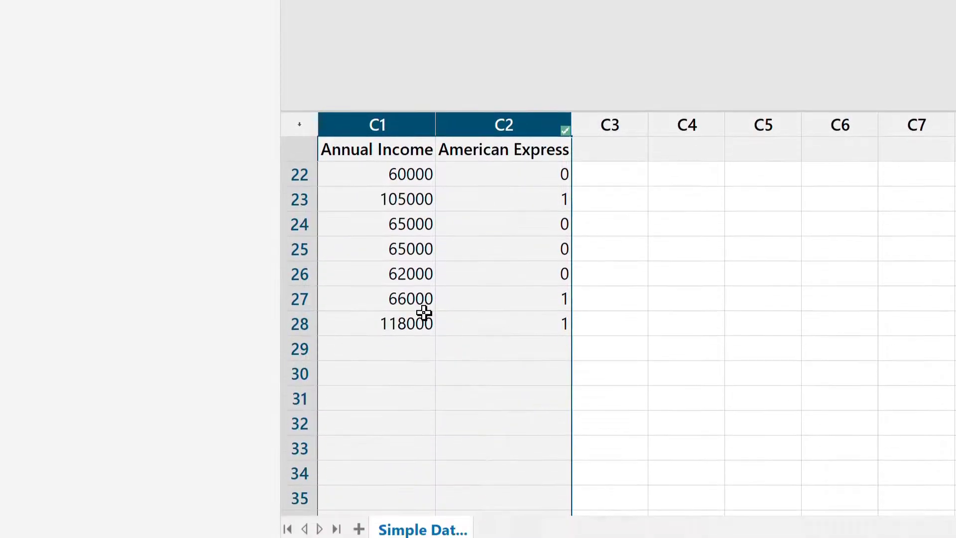
pyautogui.click(383, 331)
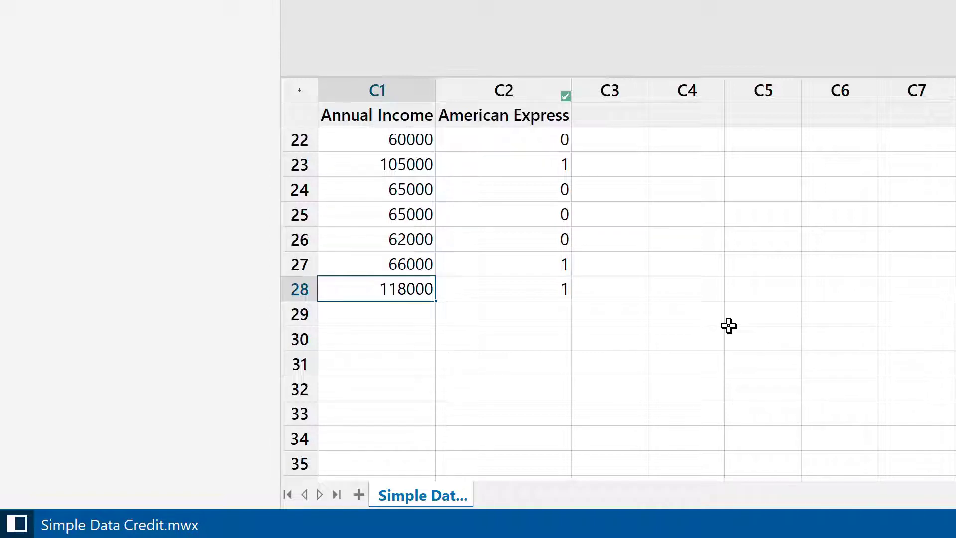
pyautogui.scroll(6, 729, 325)
pyautogui.scroll(1, 729, 325)
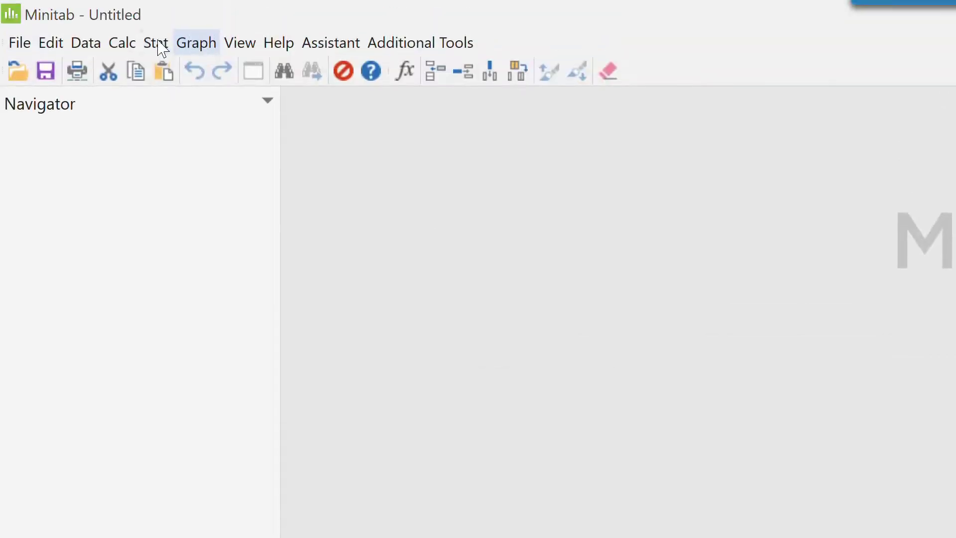
# - Open the Binary Fitted Line Plot dialog from Stat > Regression
pyautogui.click(156, 43)
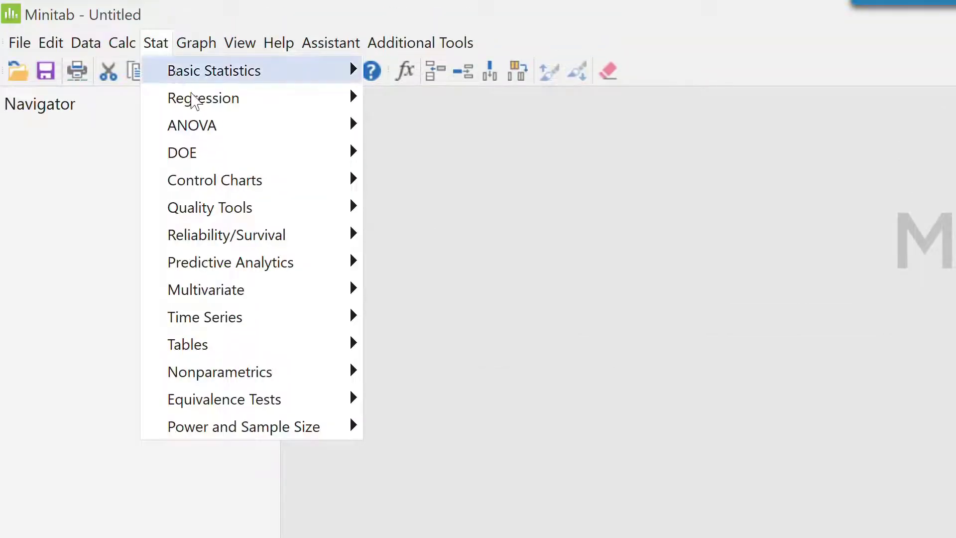
pyautogui.moveTo(204, 107)
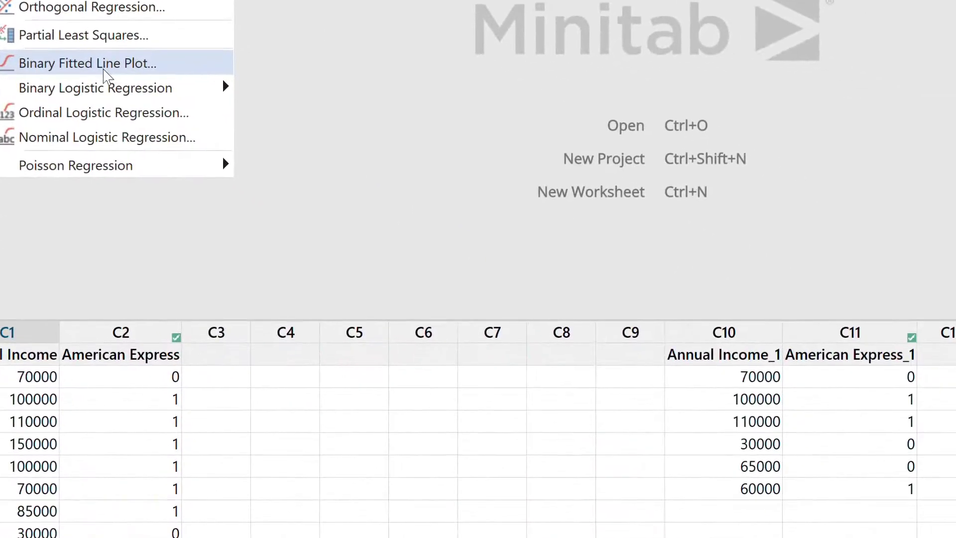
pyautogui.click(485, 284)
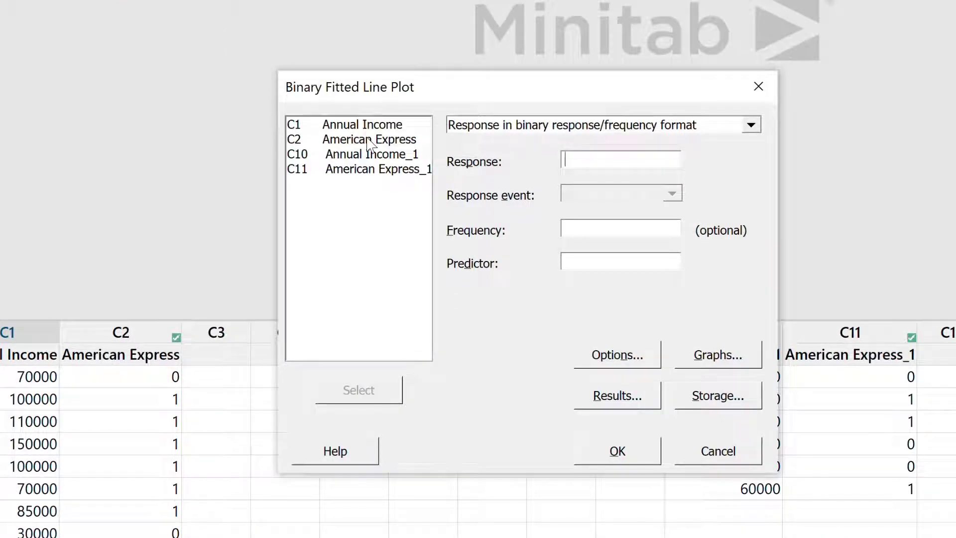
# - Put C2 American Express in Response (event 1) and C1 Annual Income in Predictor
pyautogui.doubleClick(369, 141)
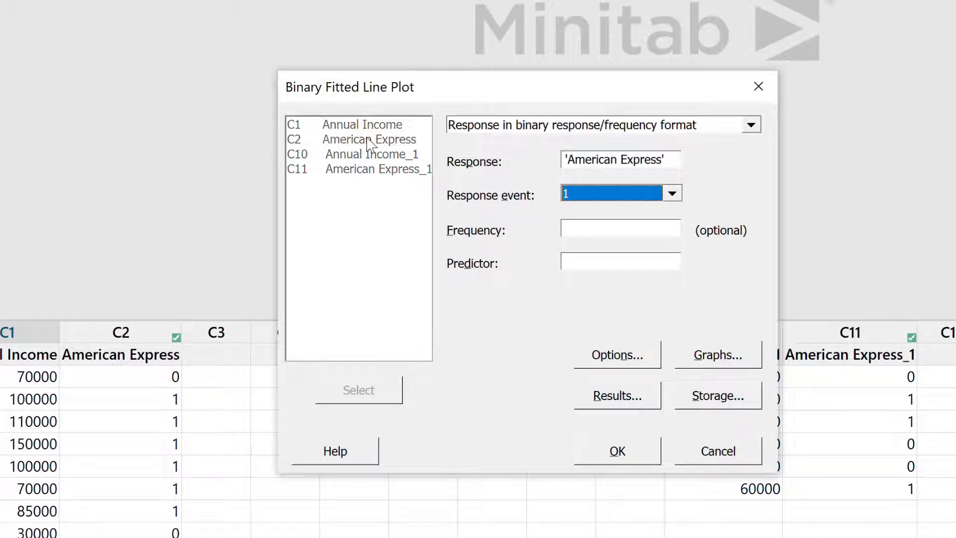
pyautogui.click(602, 261)
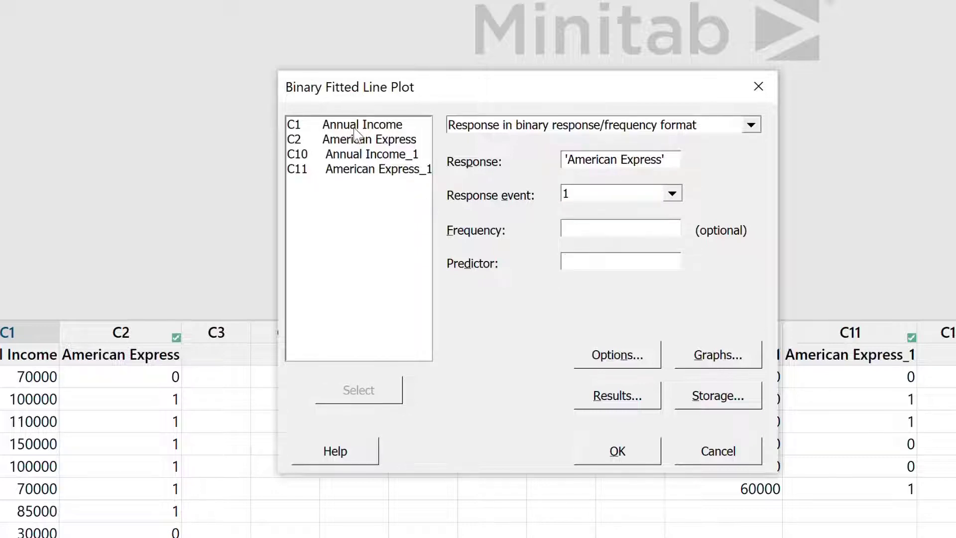
pyautogui.doubleClick(359, 124)
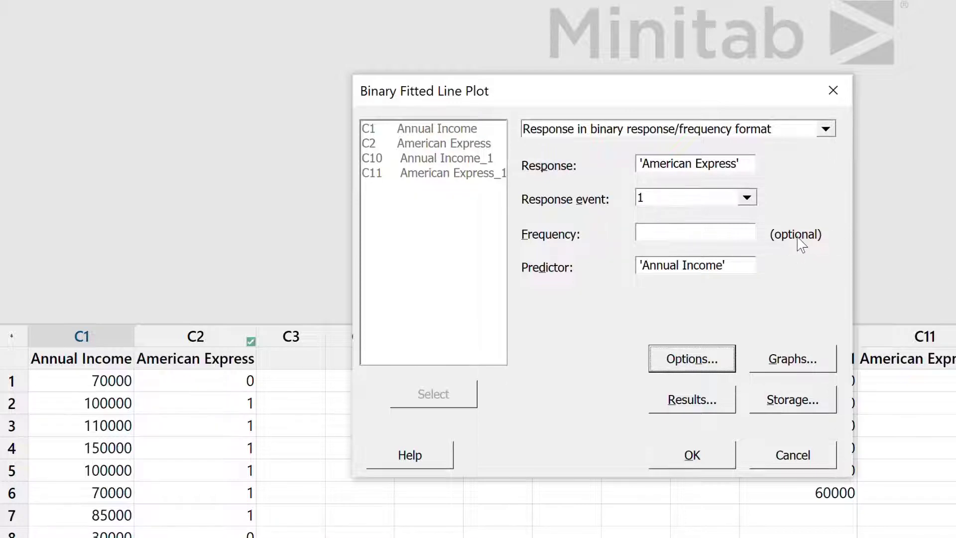
# - Run the plot, enlarge the graph pane, and inspect the P(1) = exp(-8.82 + 0.000125 Annual Income) curve
pyautogui.click(693, 453)
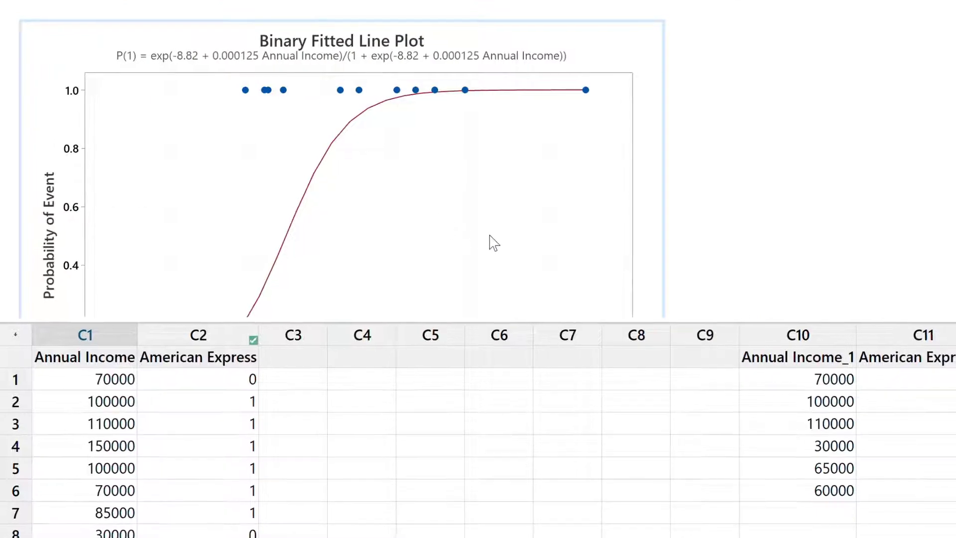
pyautogui.click(489, 329)
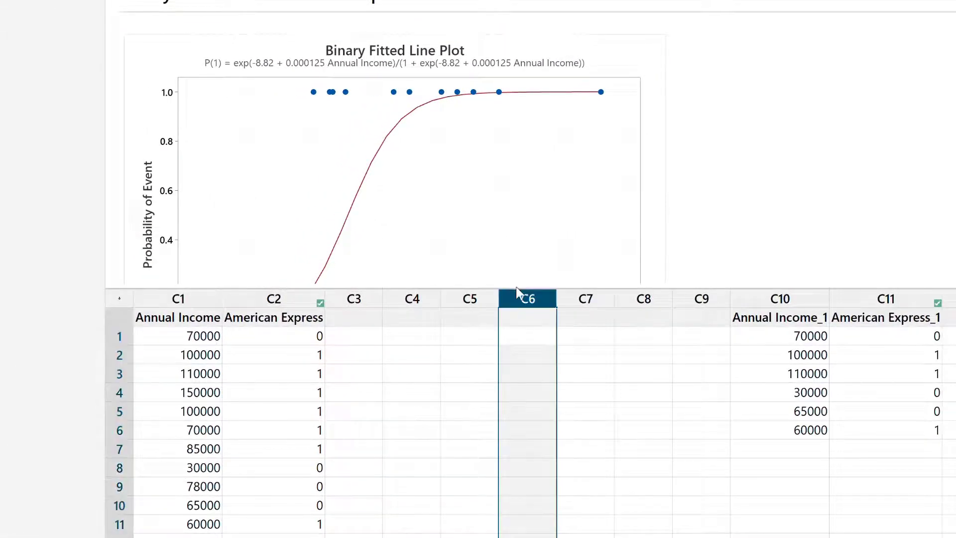
pyautogui.moveTo(480, 286); pyautogui.dragTo(464, 473)
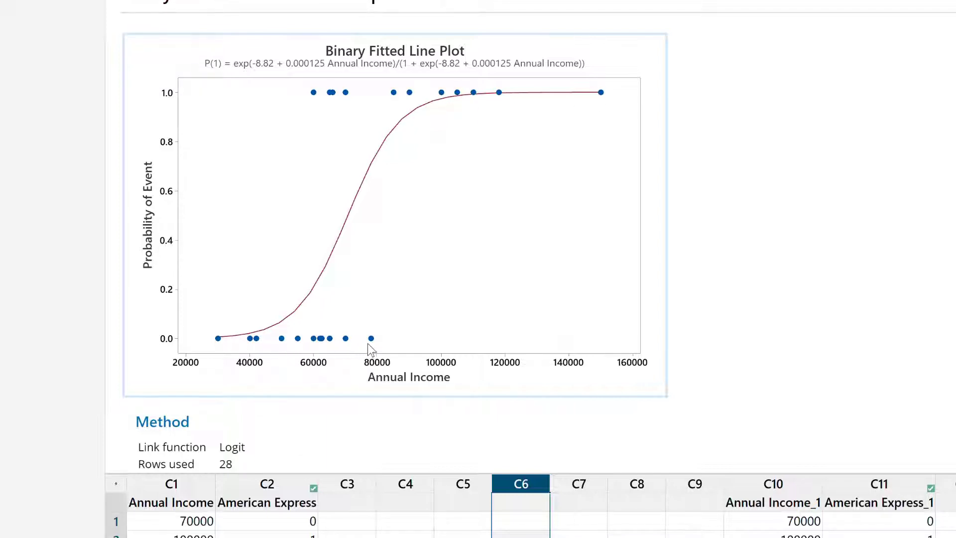
pyautogui.moveTo(371, 343)
pyautogui.click(924, 253)
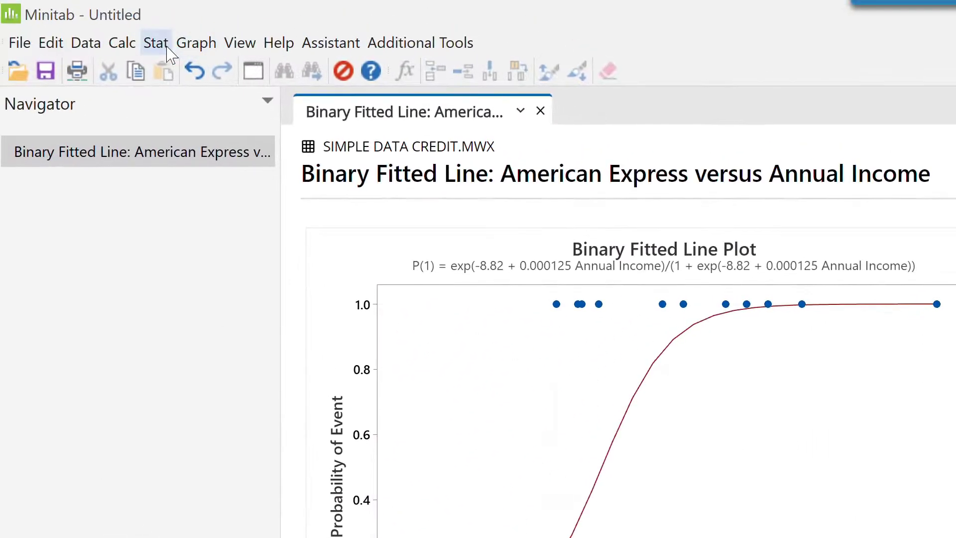
# - Open Stat > Regression > Binary Logistic Regression > Fit Binary Logistic Model
pyautogui.click(160, 45)
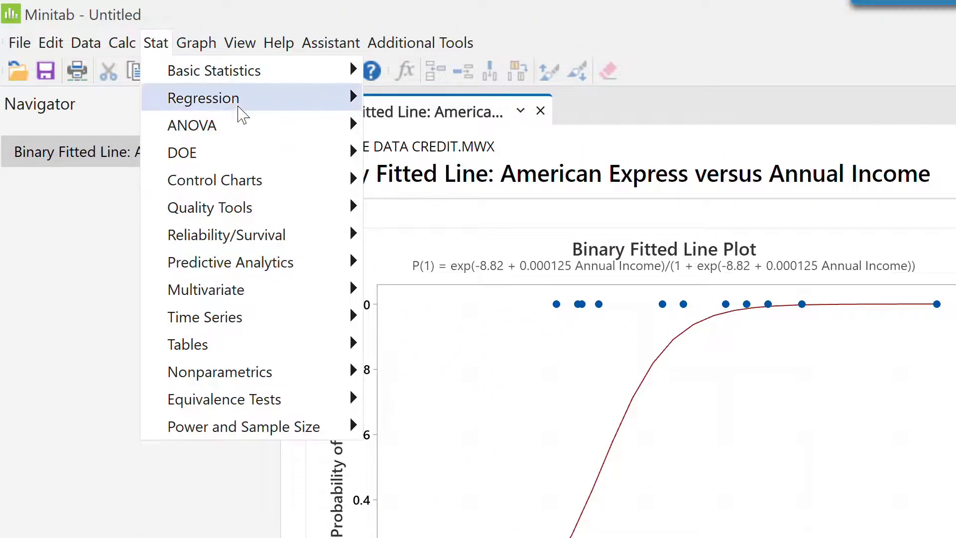
pyautogui.moveTo(241, 104)
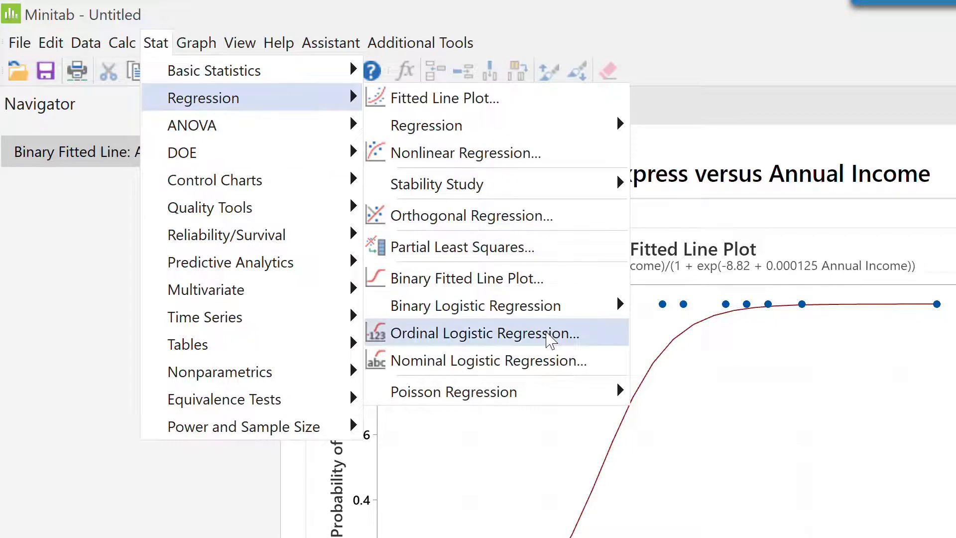
pyautogui.moveTo(545, 314)
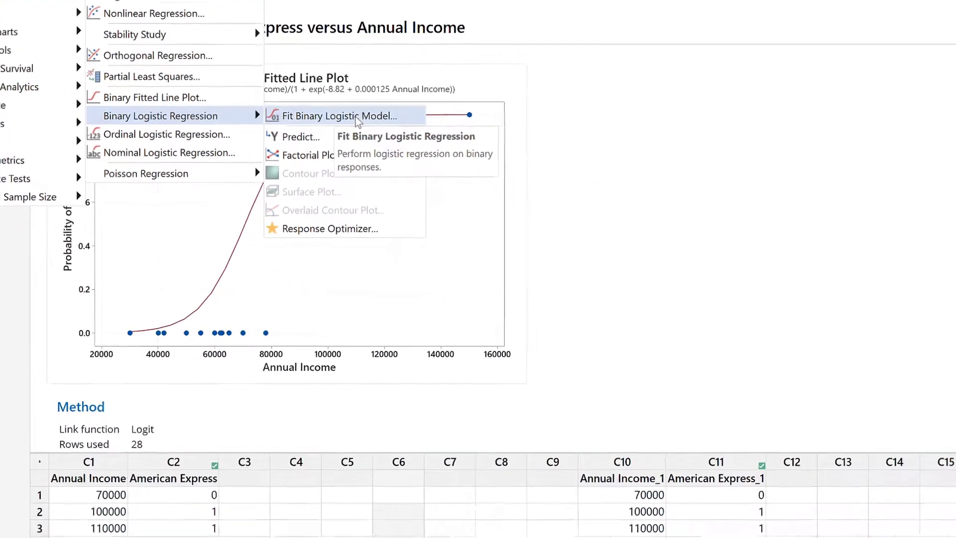
pyautogui.click(356, 118)
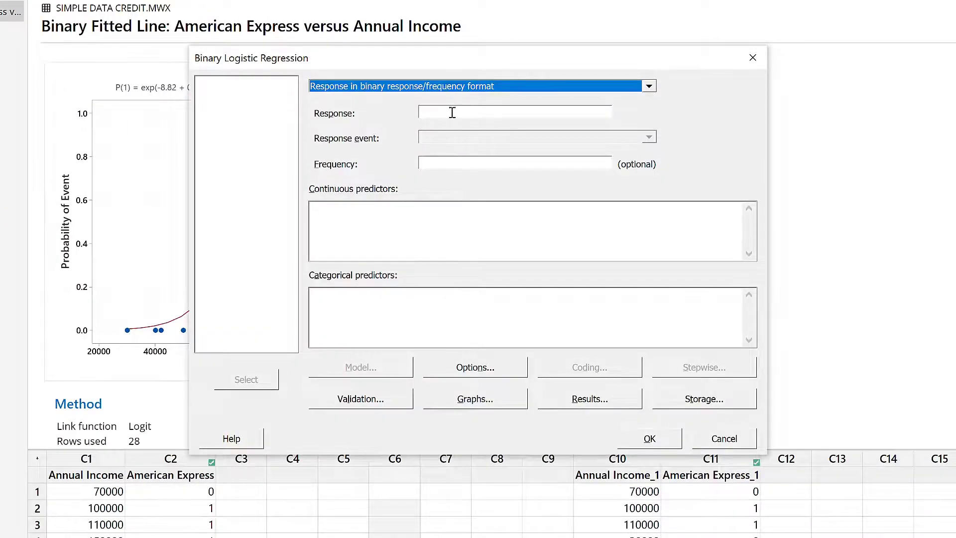
# - Fit American Express (event 1) on Annual Income as a continuous predictor and run it
pyautogui.click(434, 111)
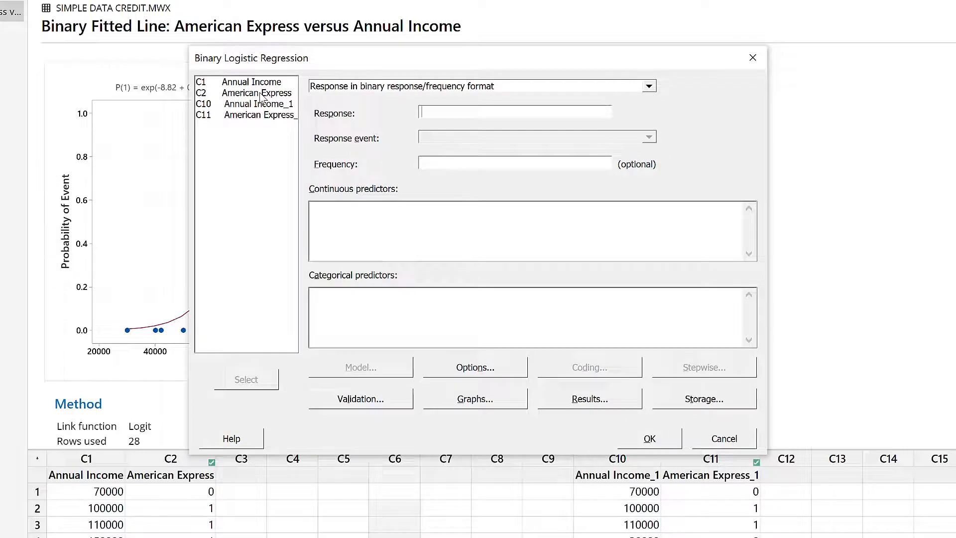
pyautogui.doubleClick(256, 93)
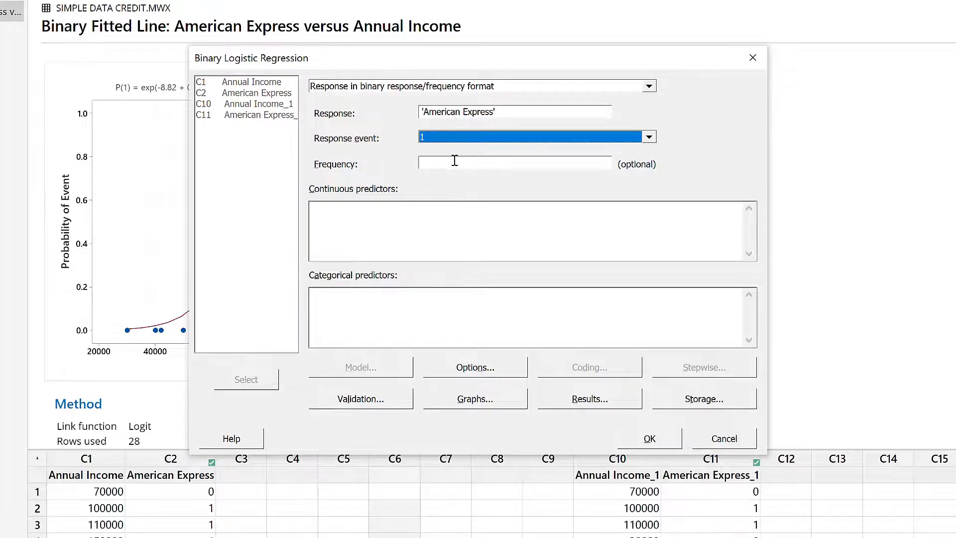
pyautogui.click(454, 161)
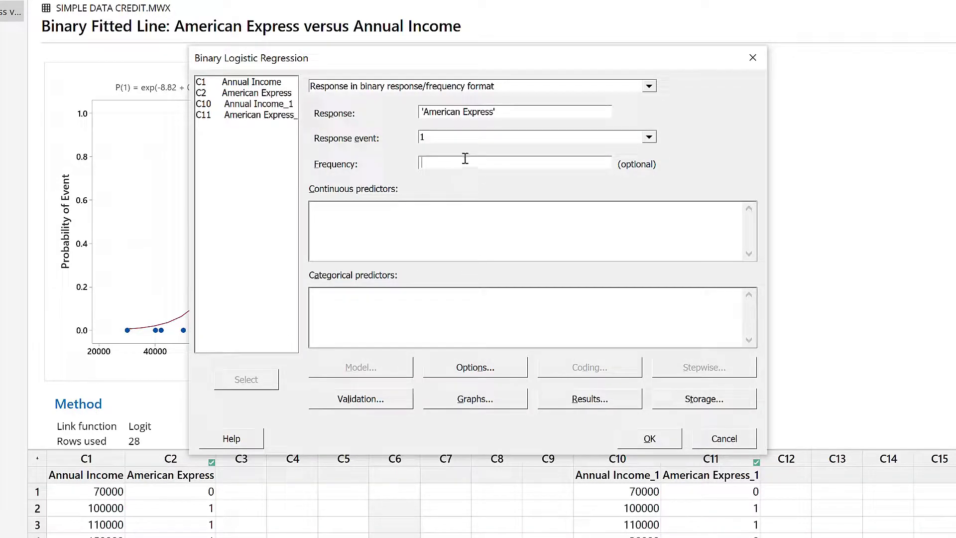
pyautogui.click(354, 218)
pyautogui.click(248, 83)
pyautogui.doubleClick(249, 83)
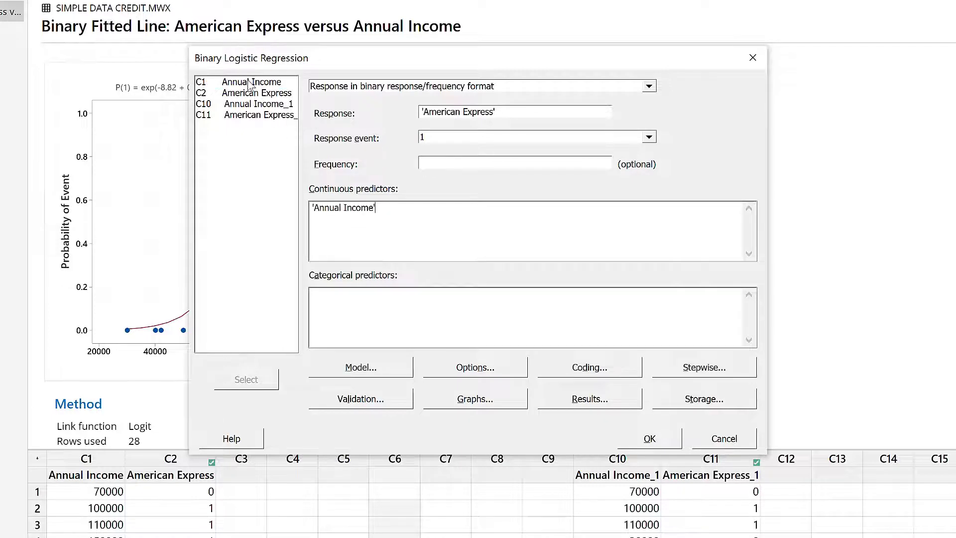
pyautogui.click(423, 318)
pyautogui.click(645, 441)
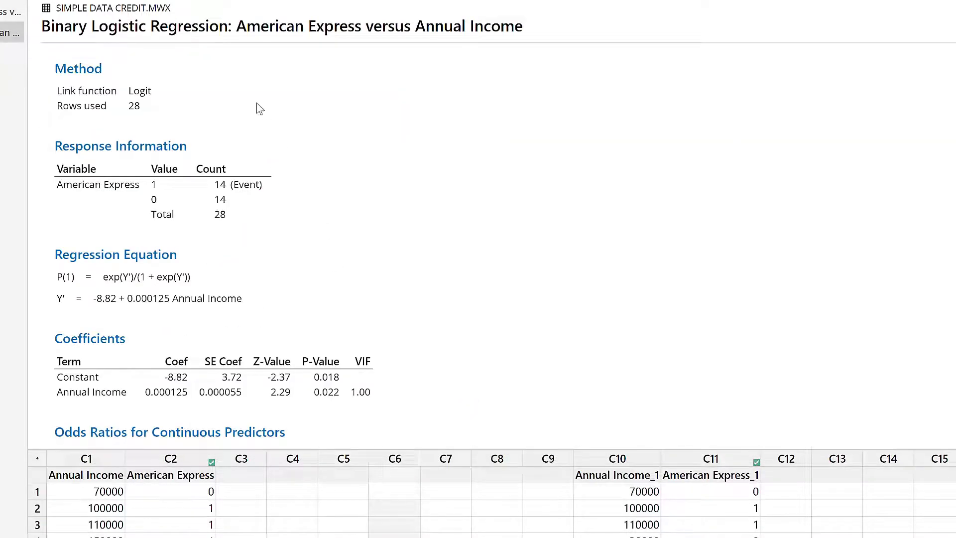
# - Scroll through the logistic regression output from Method down to Analysis of Variance and back
pyautogui.scroll(-6, 339, 192)
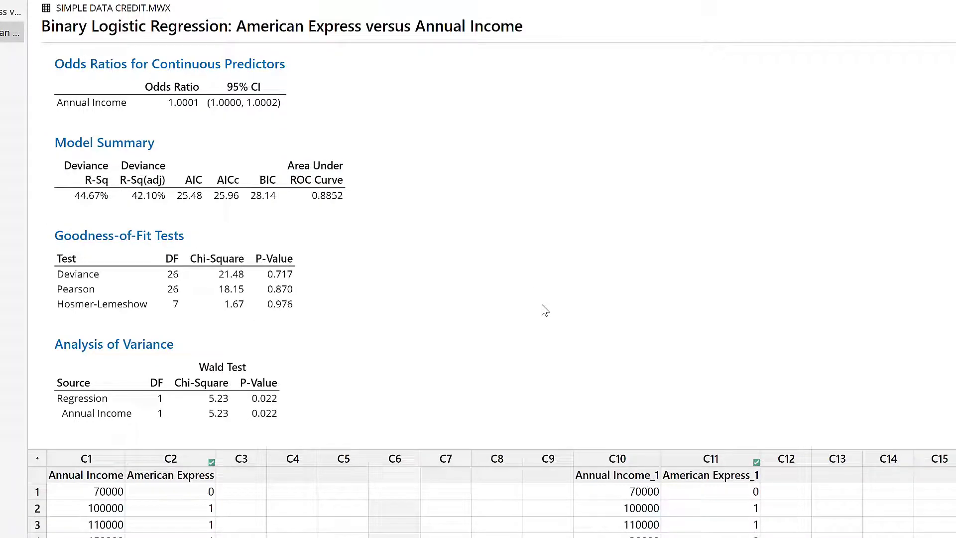
pyautogui.scroll(5, 541, 304)
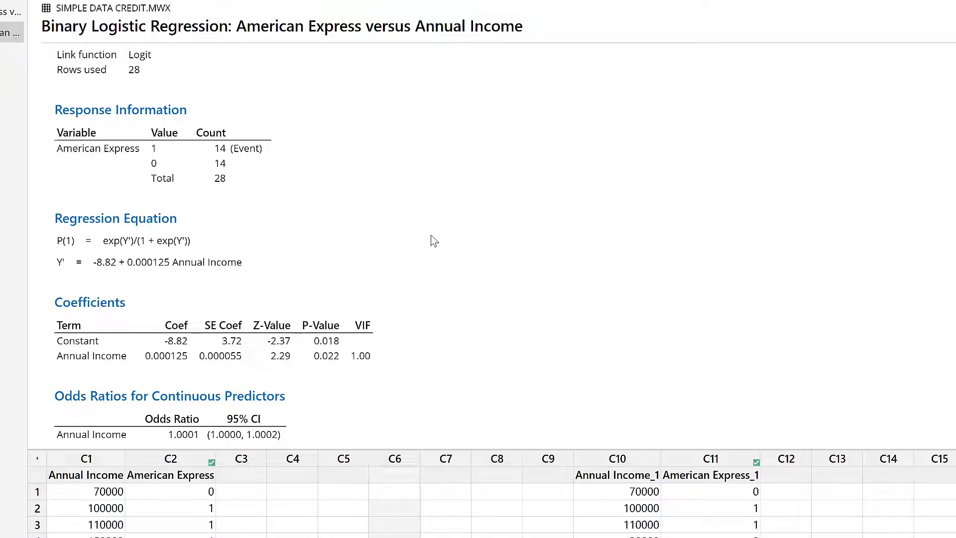
pyautogui.click(242, 233)
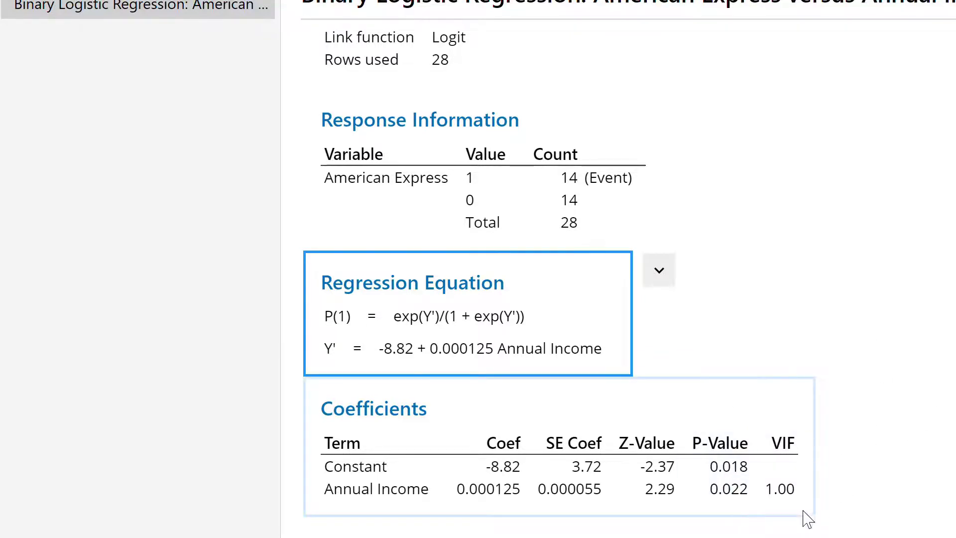
pyautogui.scroll(-5, 808, 520)
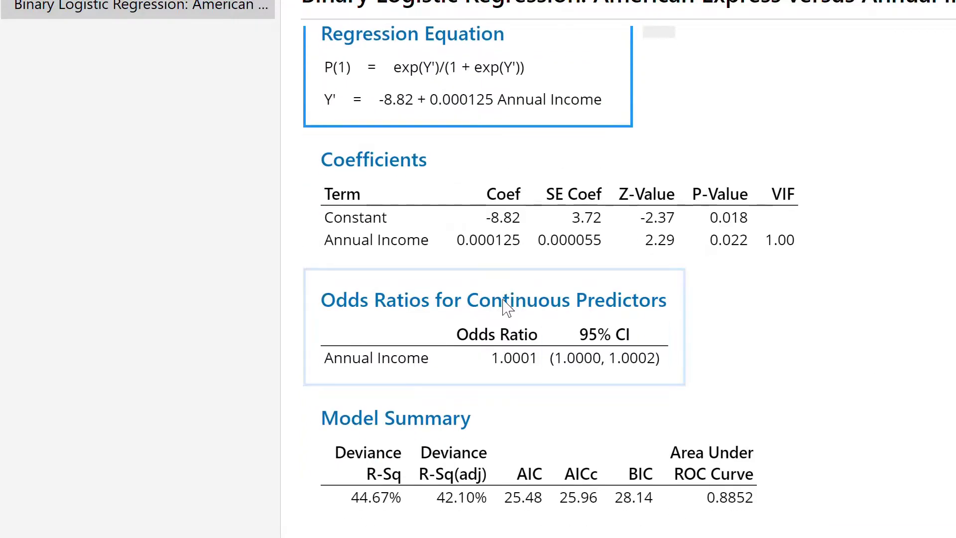
pyautogui.scroll(-5, 530, 341)
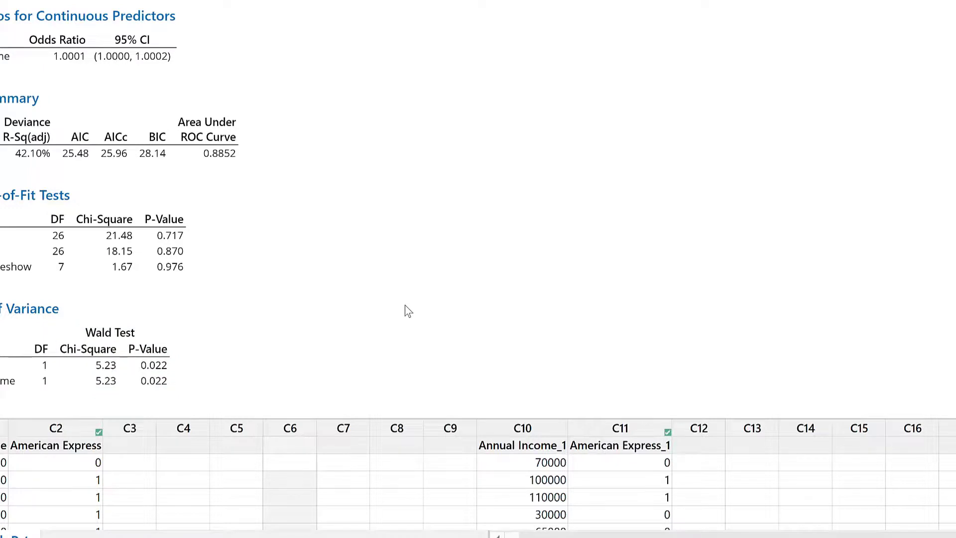
pyautogui.scroll(8, 448, 304)
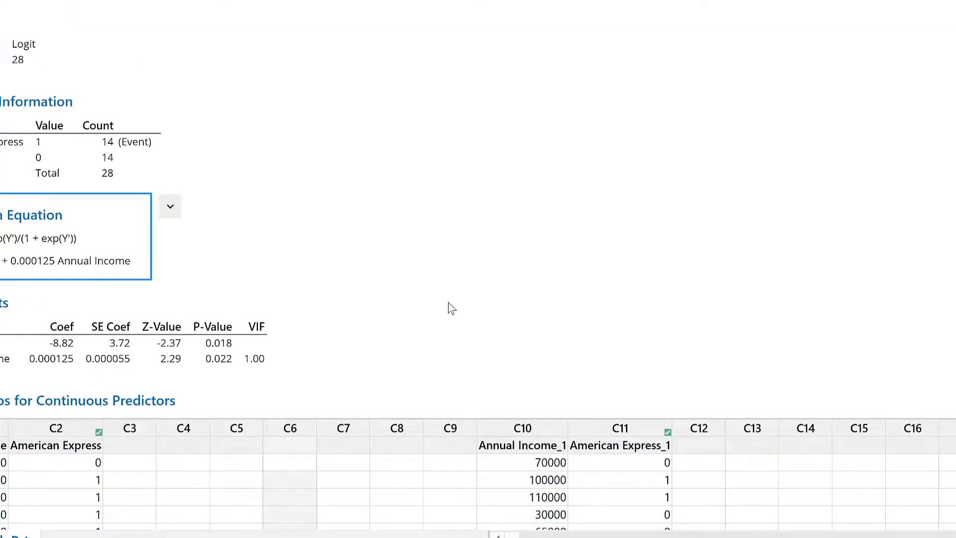